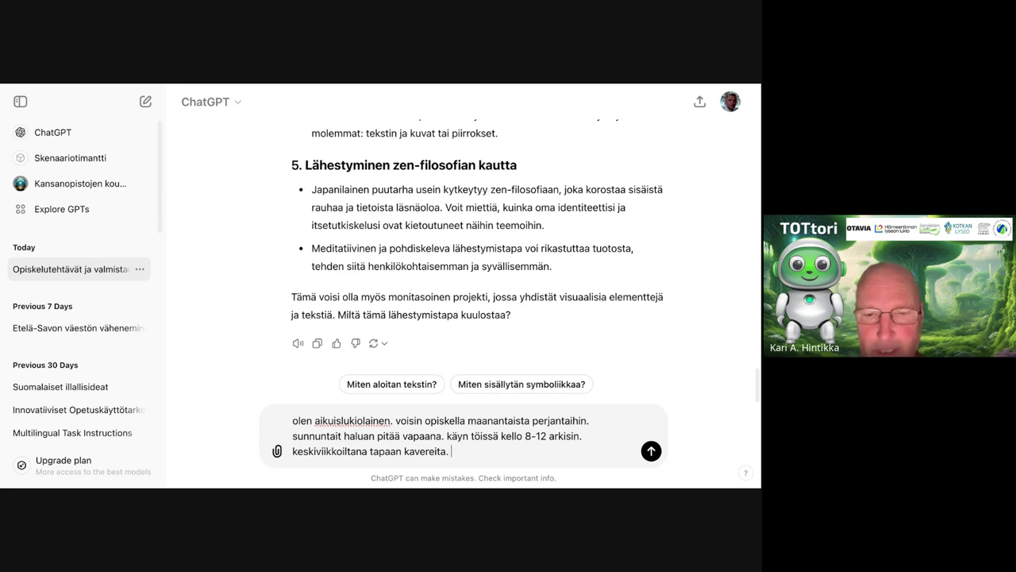
# Finish the prompt about the weekly study times with "tee kalenteritaulukko." and send it
pyautogui.write('tee')
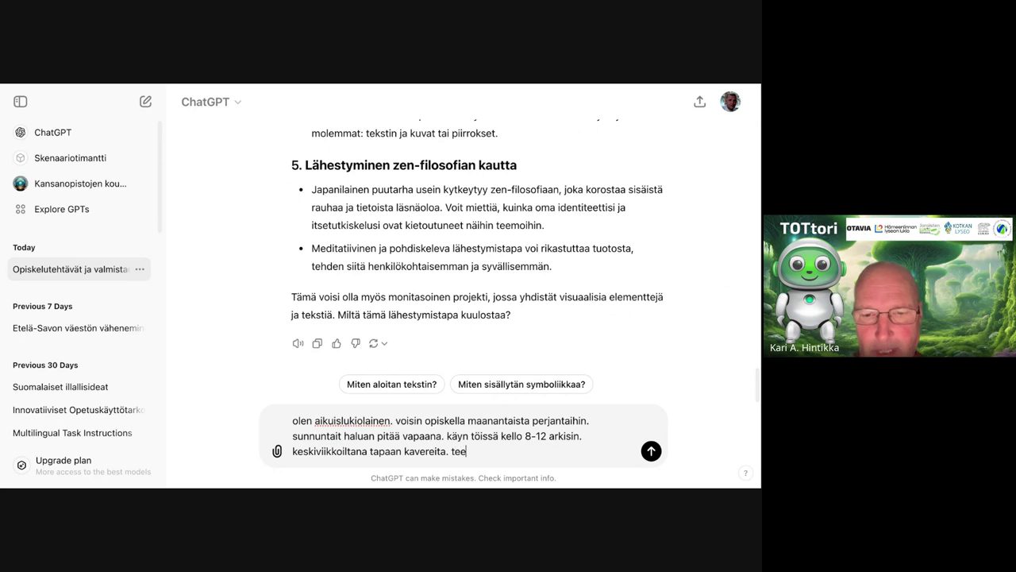
pyautogui.write(' kalenterit')
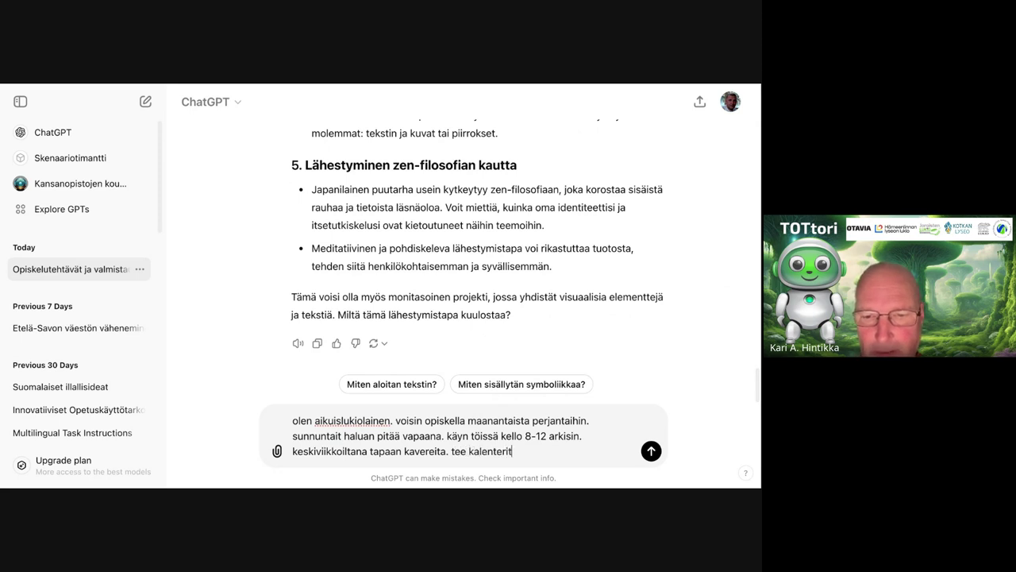
pyautogui.write('aulukko.')
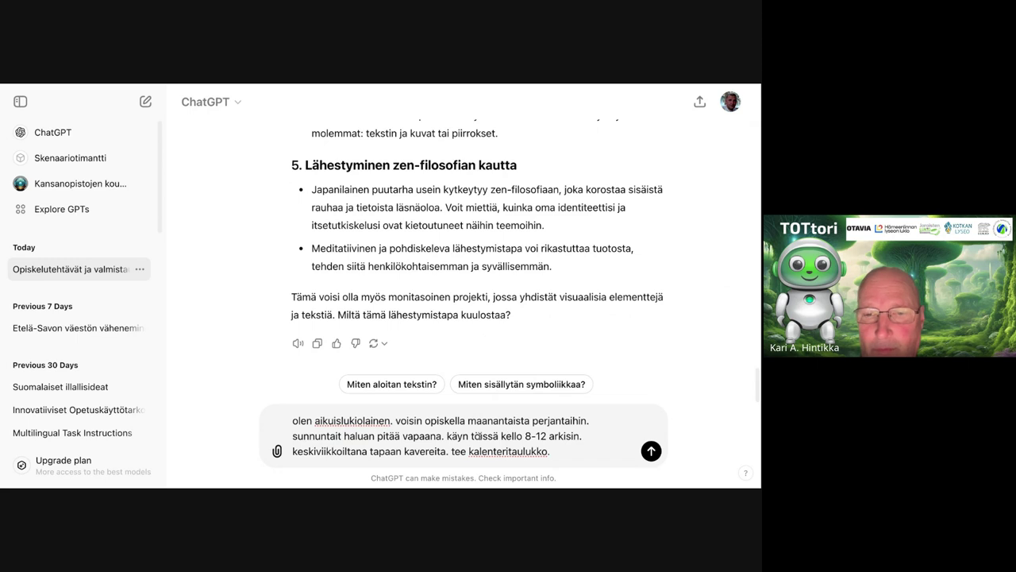
pyautogui.click(478, 436)
pyautogui.write('i')
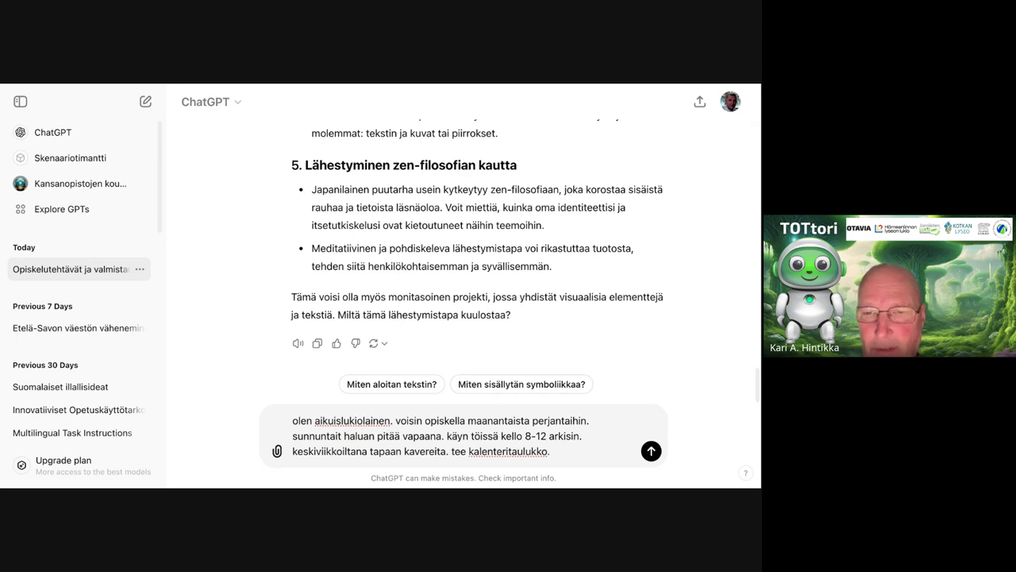
pyautogui.press('Return')
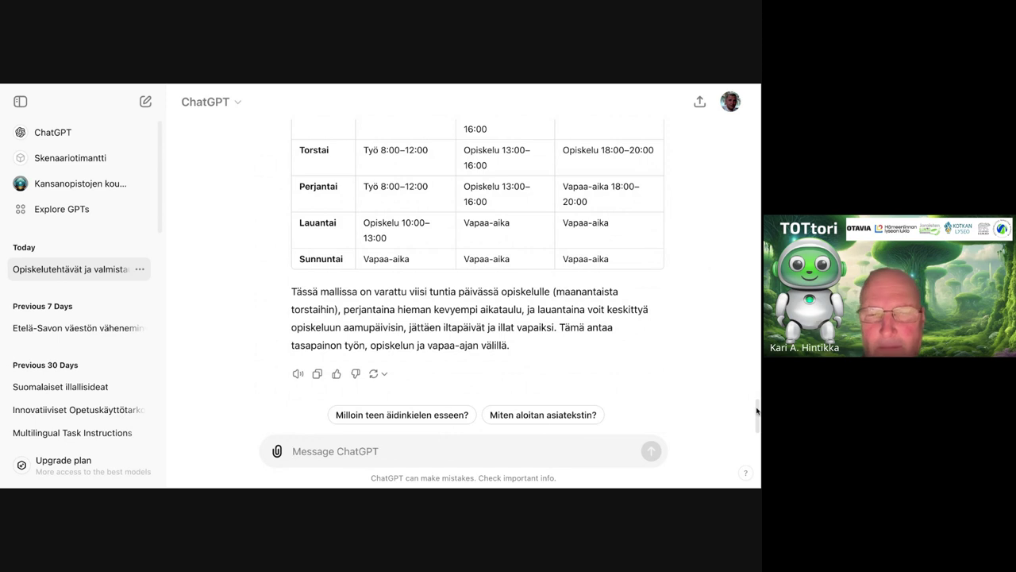
# Review the generated weekly calendar table from Maanantai to Sunnuntai and the explanation below it
pyautogui.scroll(3, 757, 410)
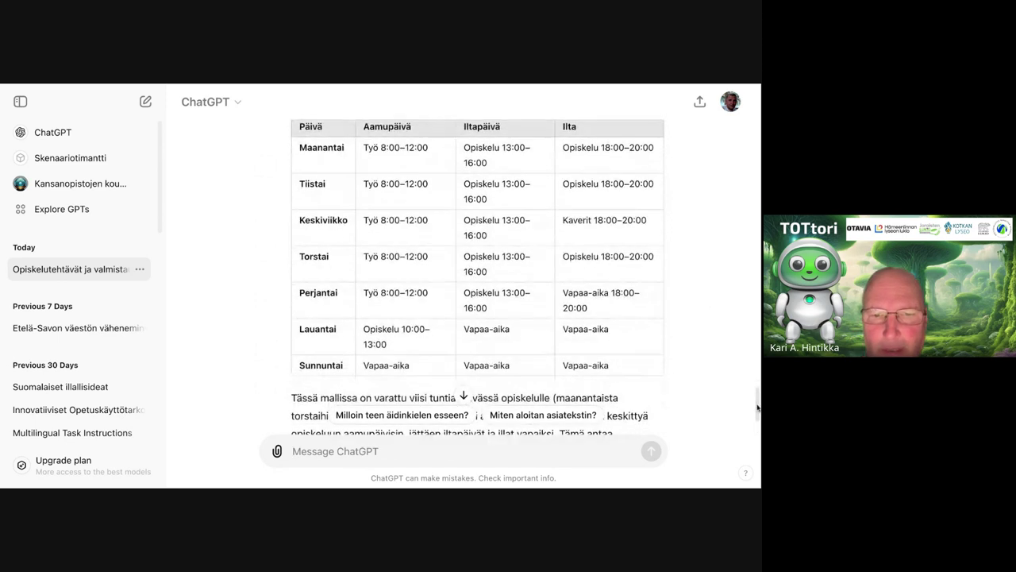
pyautogui.scroll(-1, 757, 408)
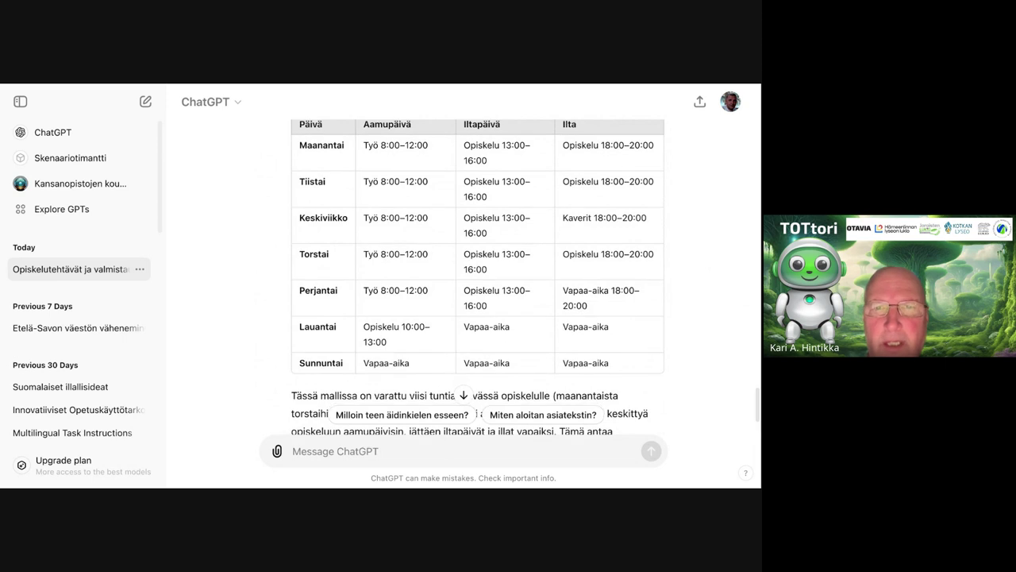
pyautogui.scroll(1, 478, 277)
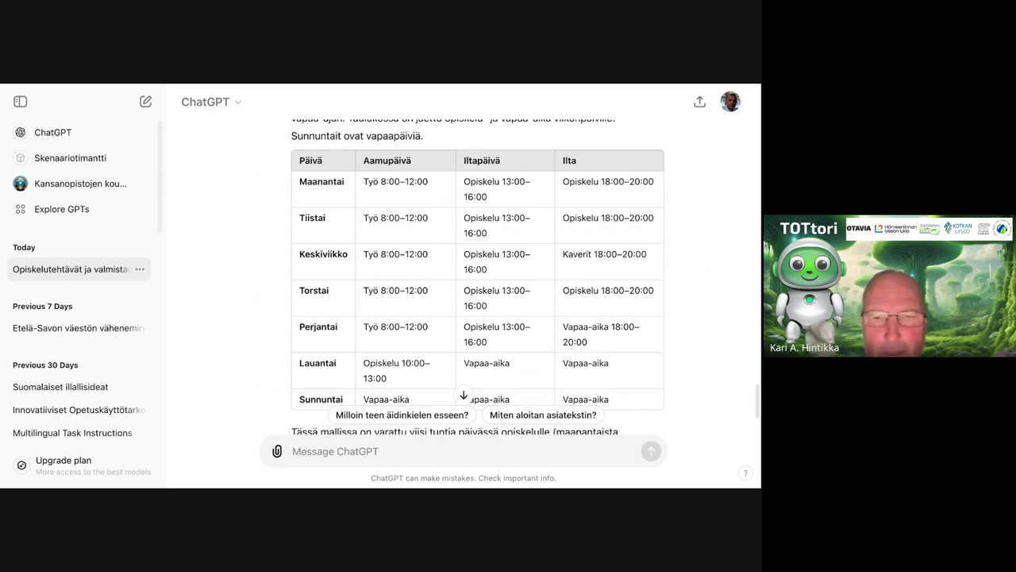
pyautogui.scroll(-2, 757, 413)
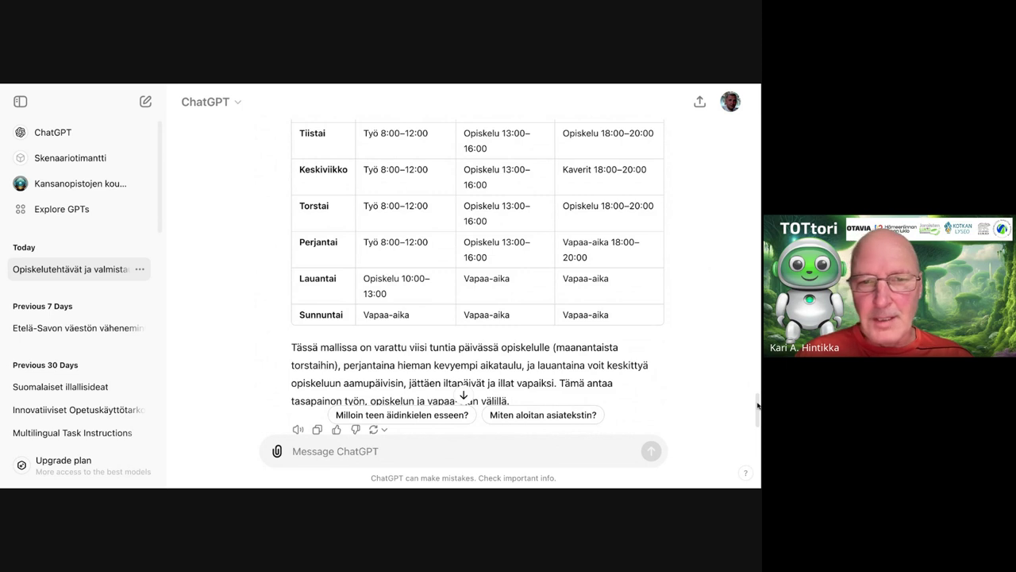
pyautogui.scroll(3, 757, 406)
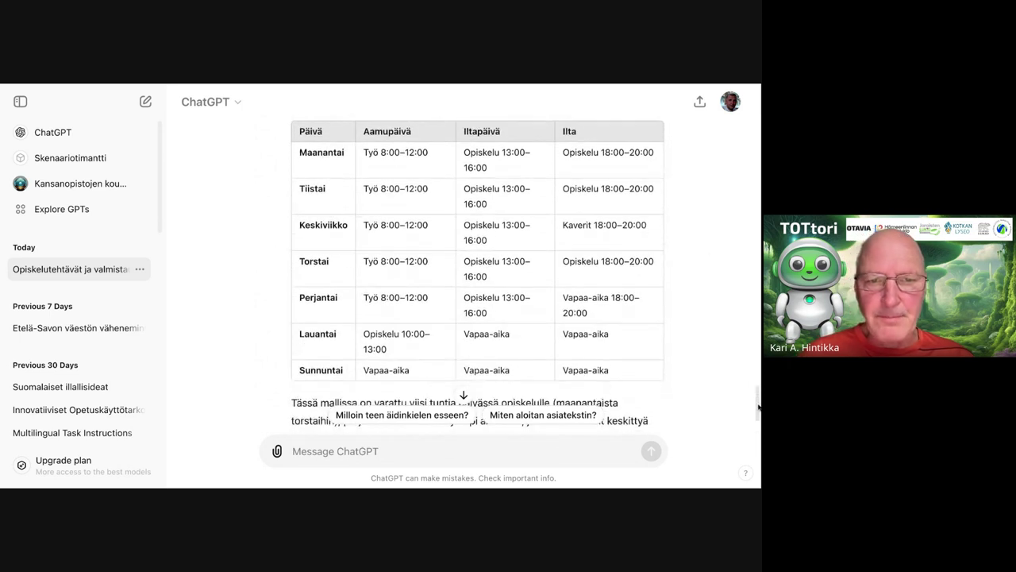
pyautogui.scroll(-3, 757, 406)
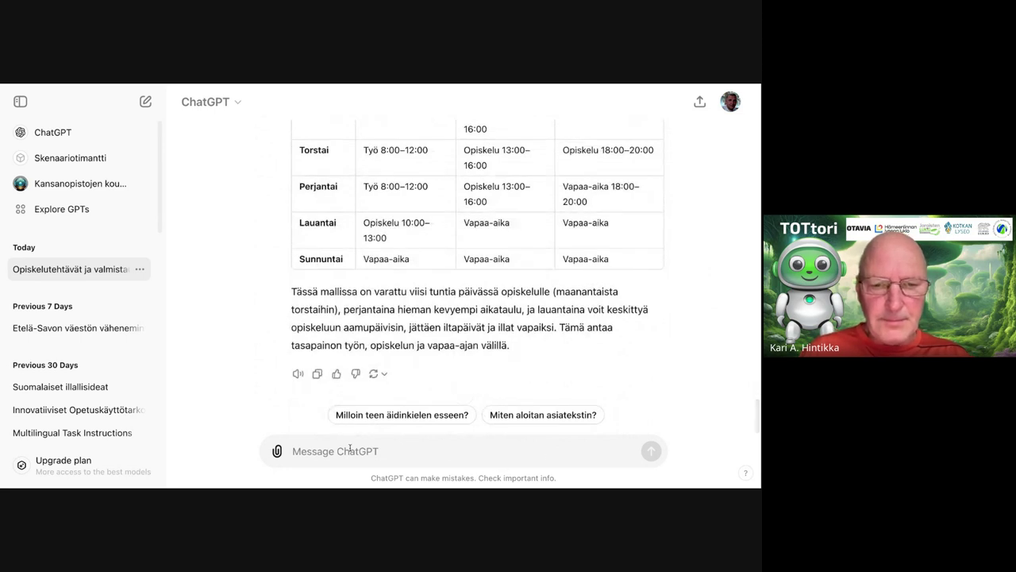
# Begin a follow-up message with "kiitos, muutetaan kalenteria siten että, koko tiistai on käytettävissä opiskeluun"
pyautogui.write('kiitos,')
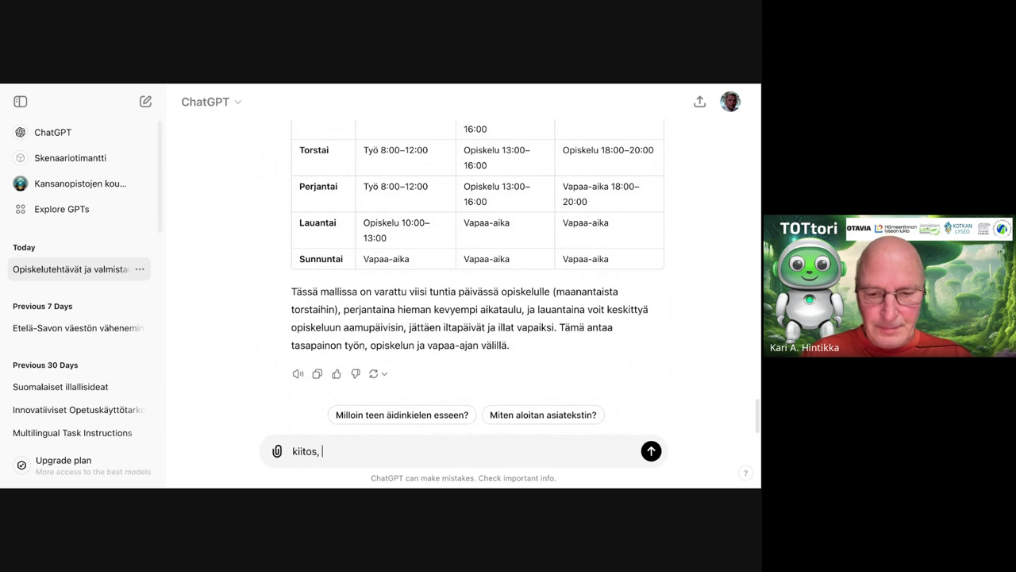
pyautogui.write('muut')
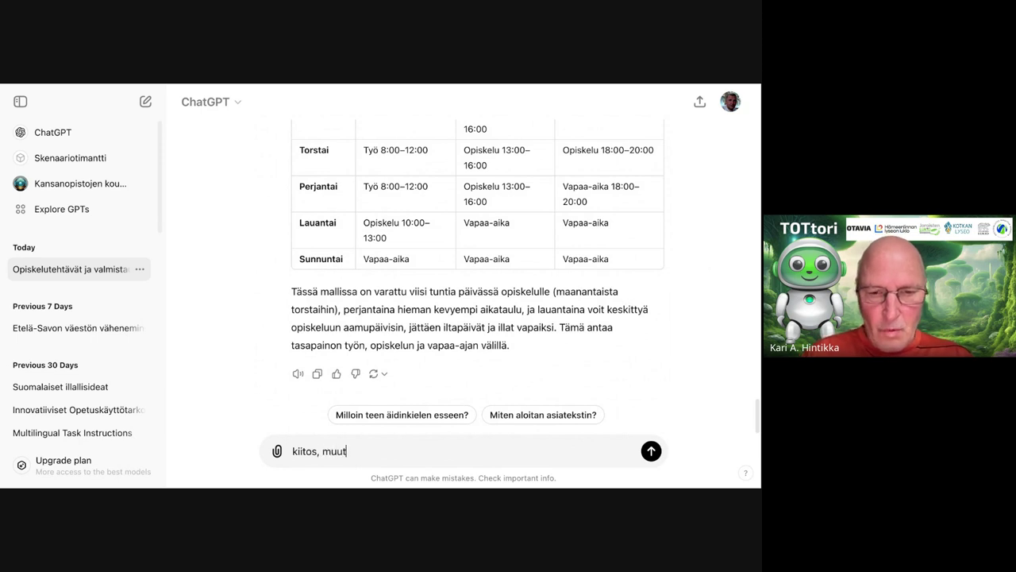
pyautogui.write('etaan kalhd')
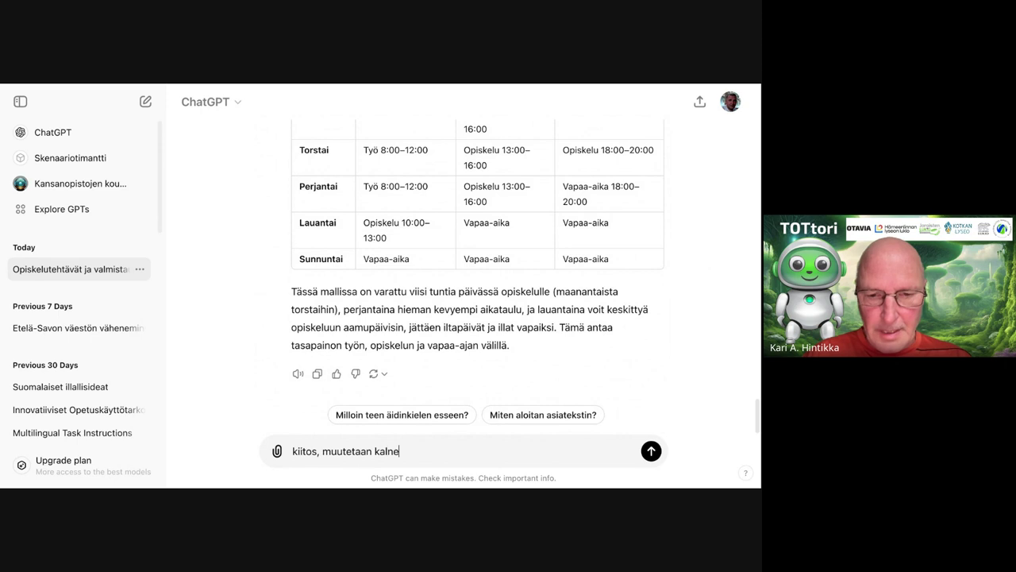
pyautogui.press('BackSpace')
pyautogui.press('BackSpace')
pyautogui.write('ner')
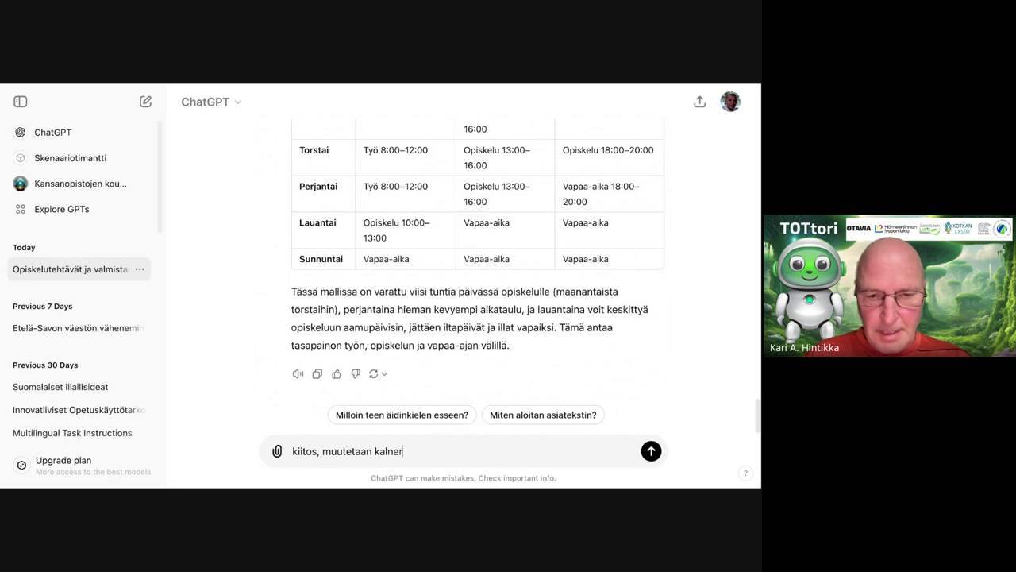
pyautogui.press('BackSpace')
pyautogui.press('BackSpace')
pyautogui.press('BackSpace')
pyautogui.write('ent')
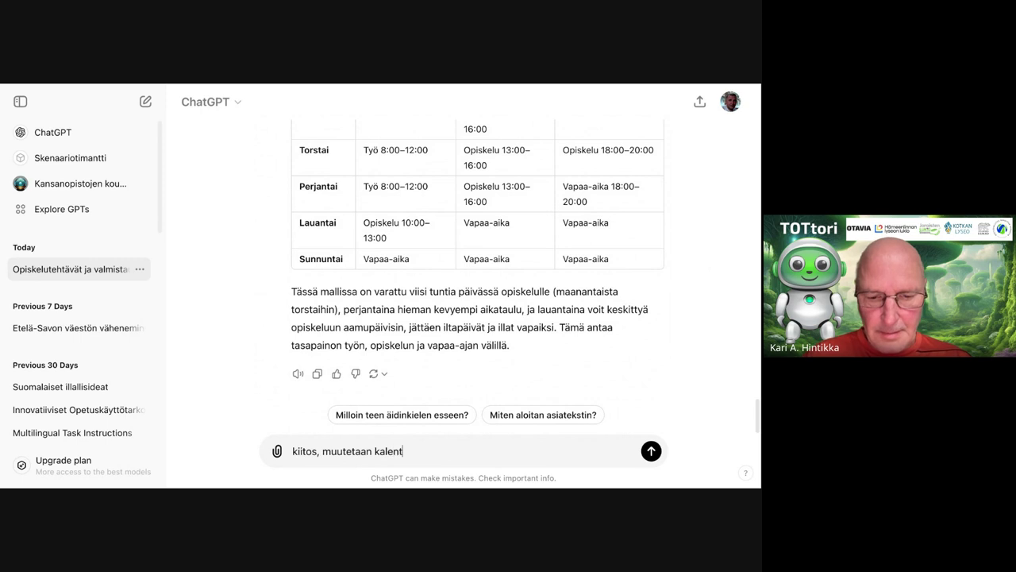
pyautogui.write('eria siten e')
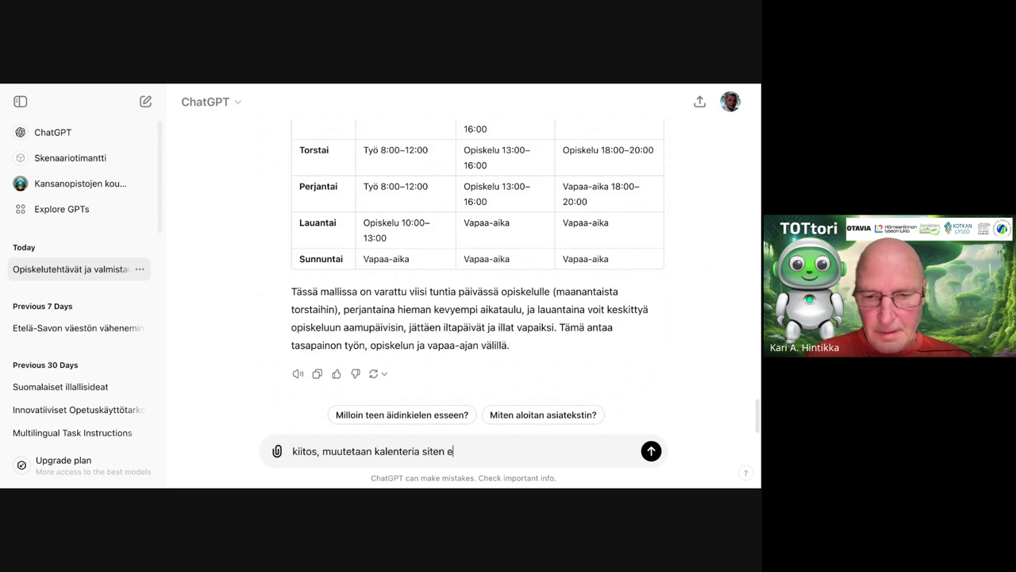
pyautogui.write('ttä, ko')
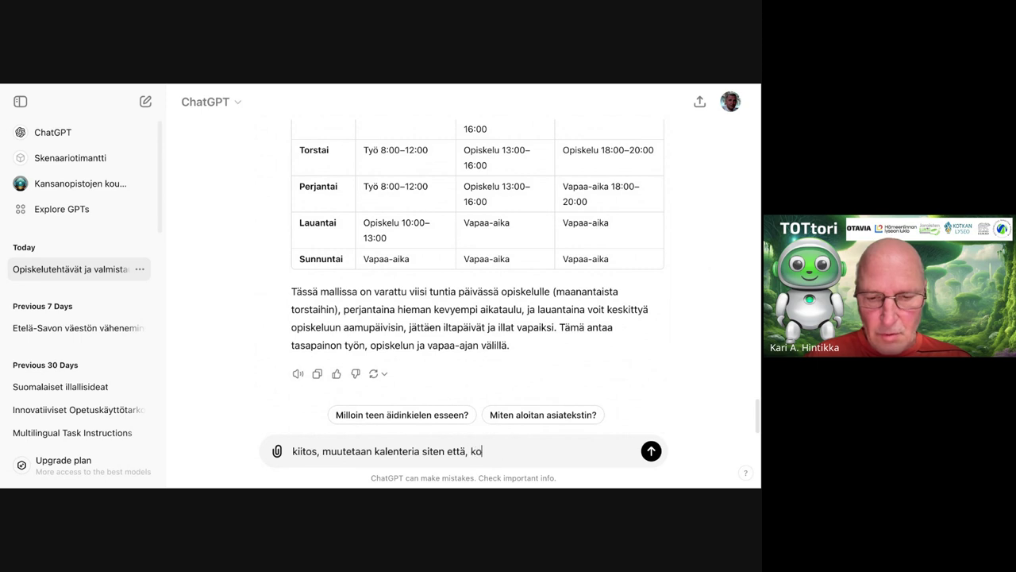
pyautogui.write('ko tiistai on')
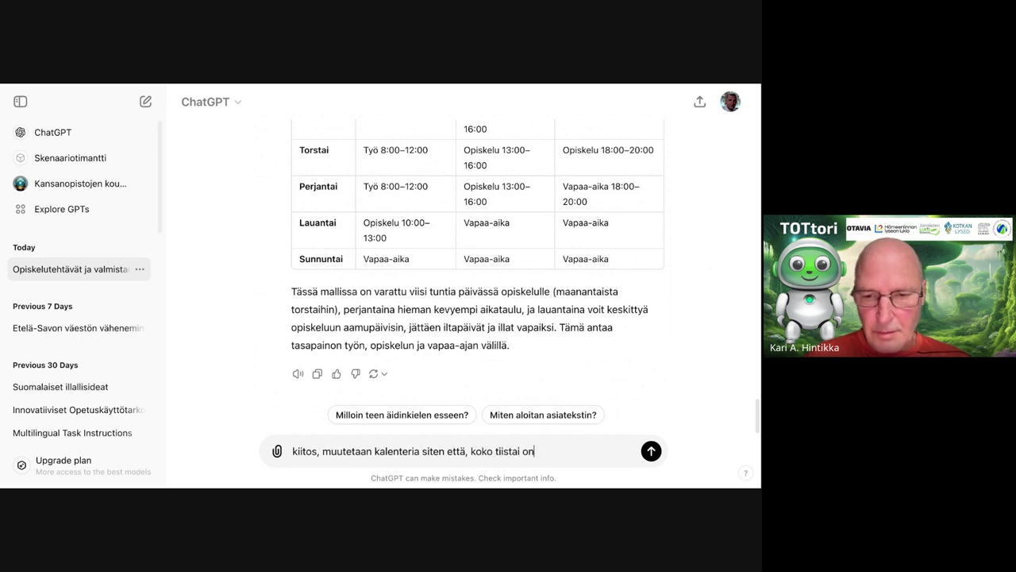
pyautogui.write(' käytettävissä')
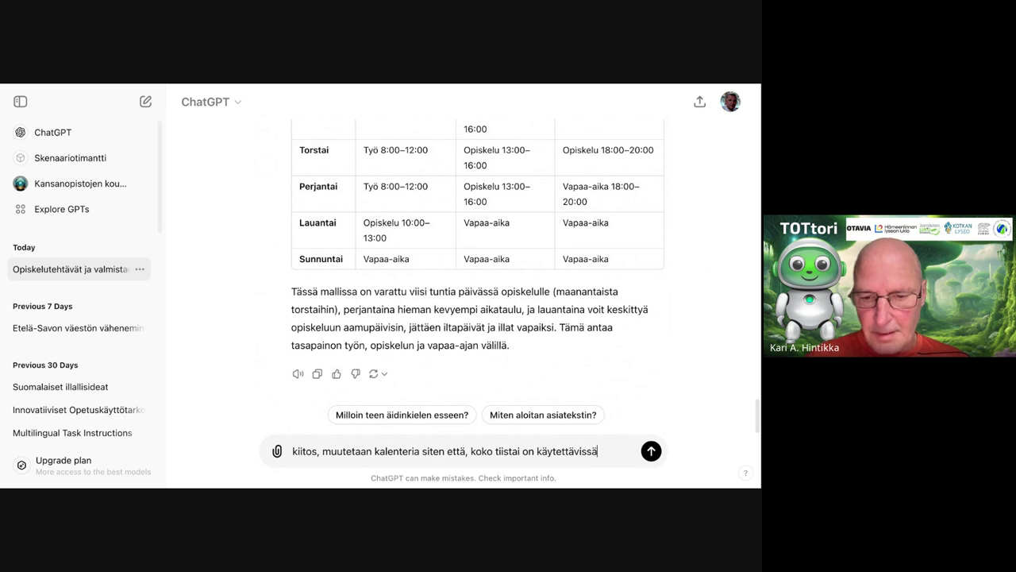
pyautogui.write(' opiskeluun m')
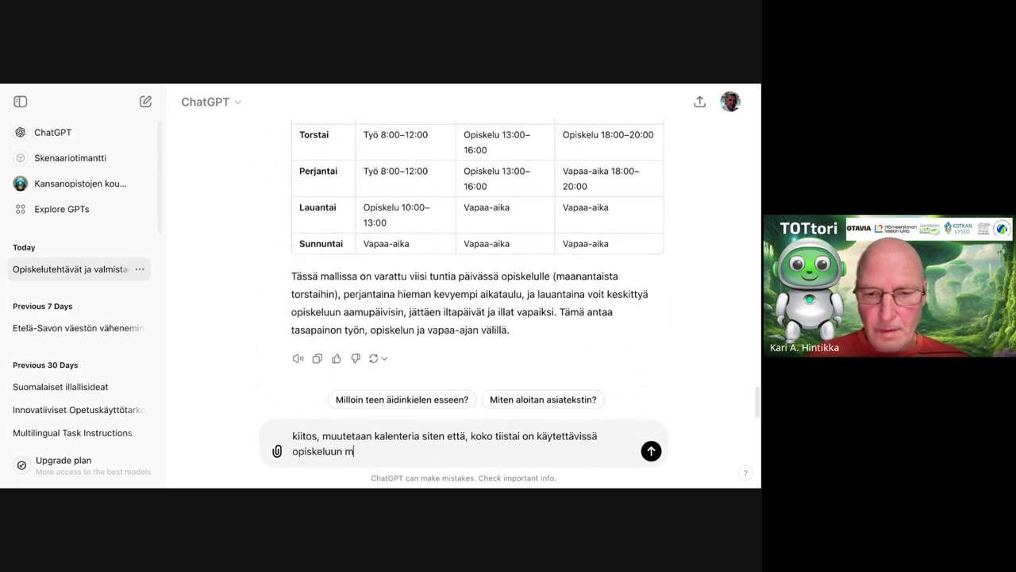
# Complete the follow-up message with "mutta keskiviikko-ilta on kokonaan varattu muuhun." and send it
pyautogui.write('utta')
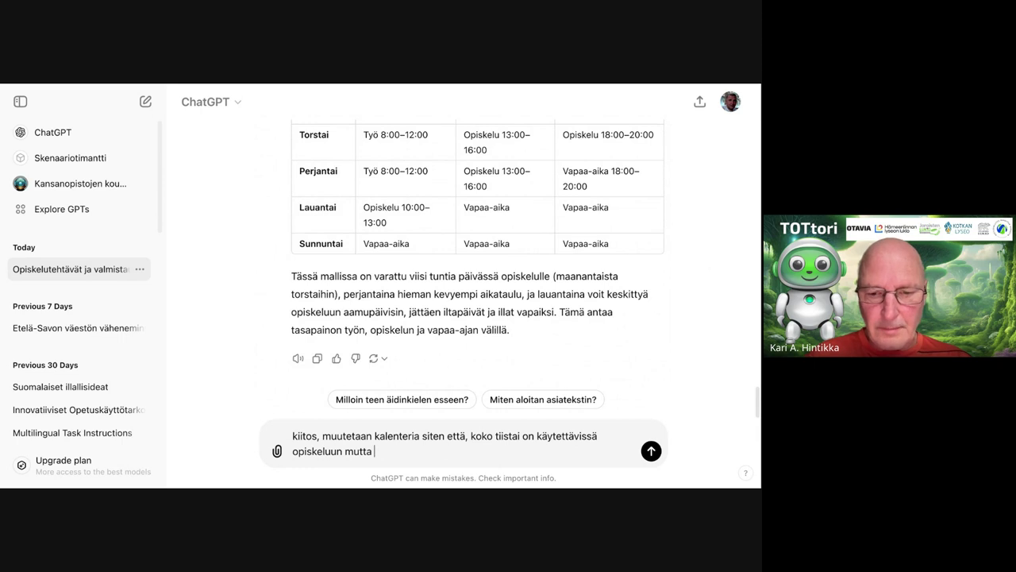
pyautogui.write(' keskiviikko-iltaa')
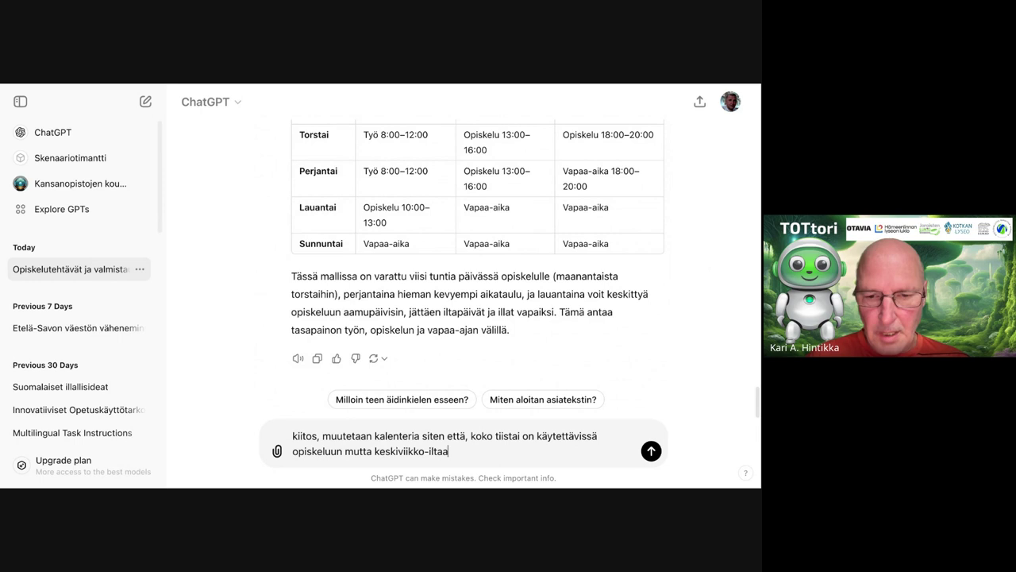
pyautogui.press('BackSpace')
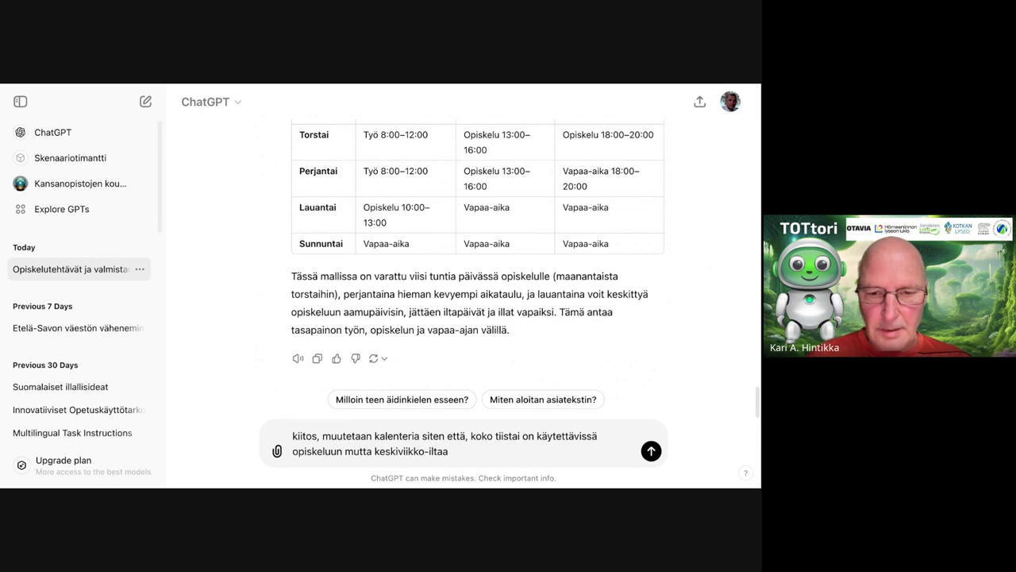
pyautogui.write('on koko')
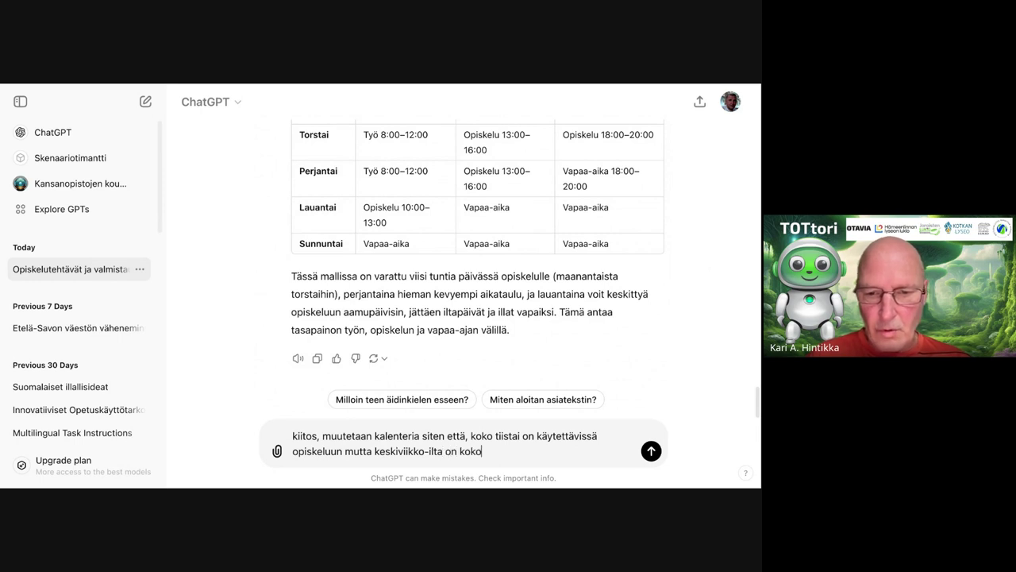
pyautogui.write('naan v')
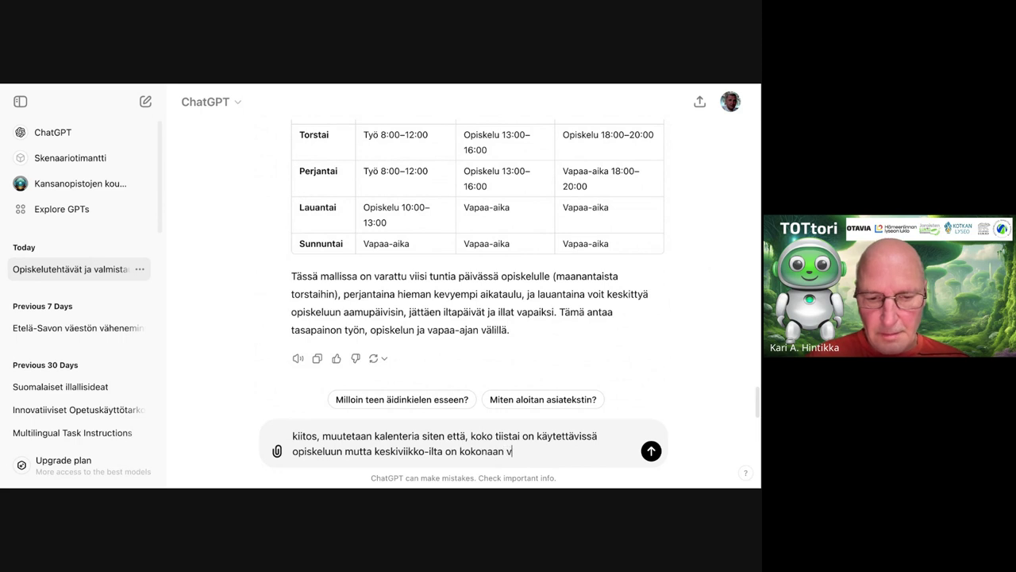
pyautogui.write('arattu muuhun.')
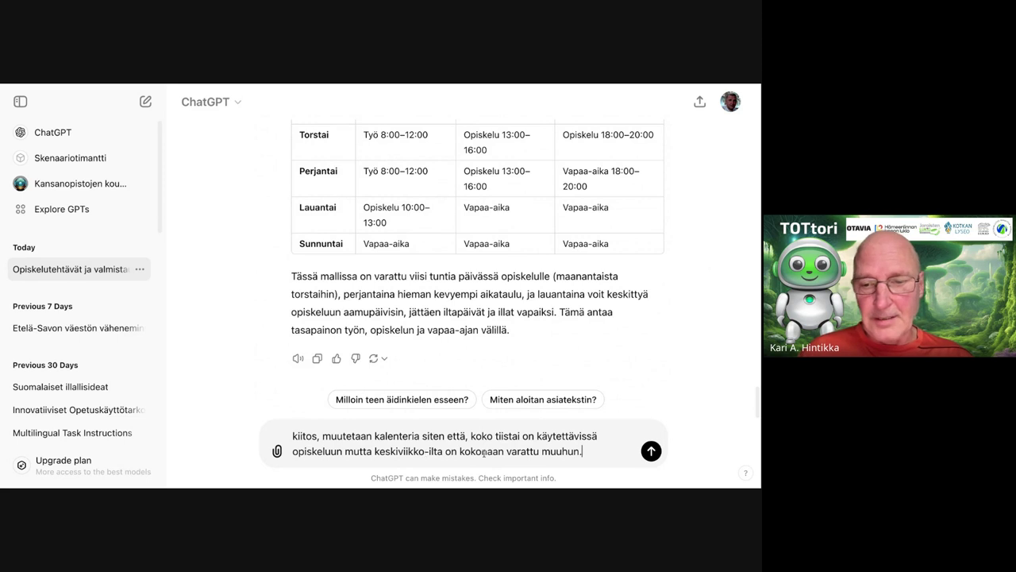
pyautogui.click(650, 451)
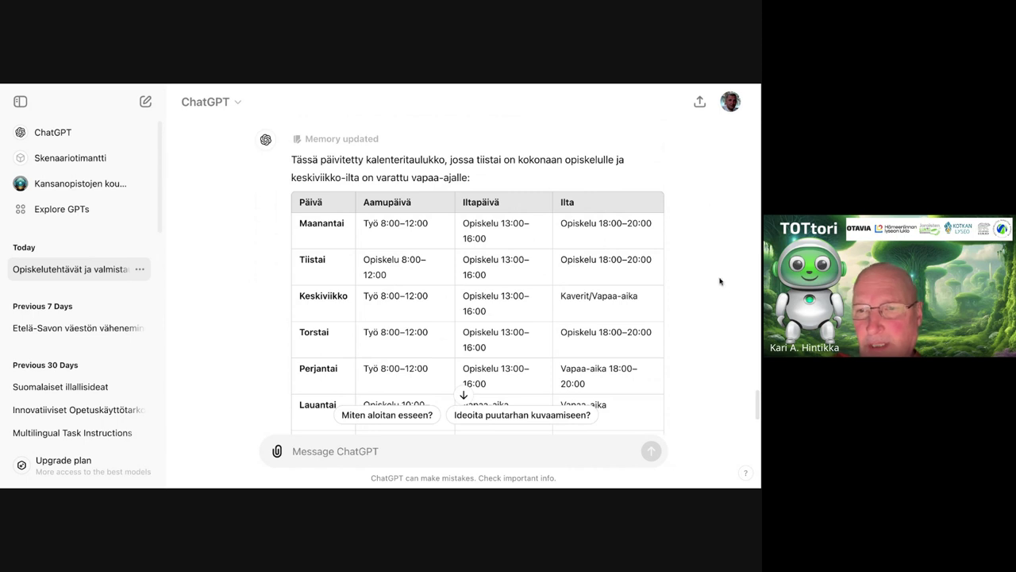
pyautogui.click(463, 395)
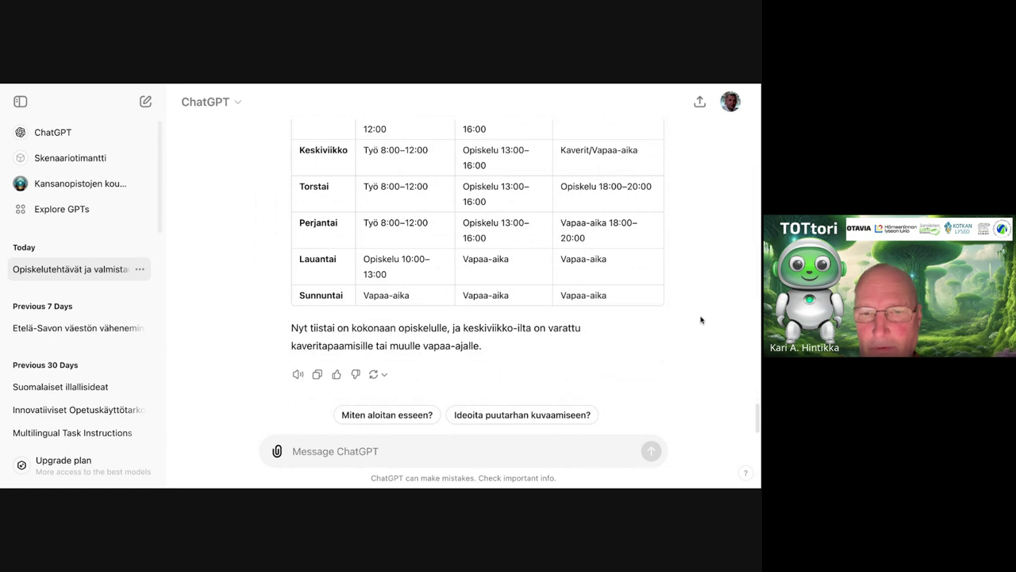